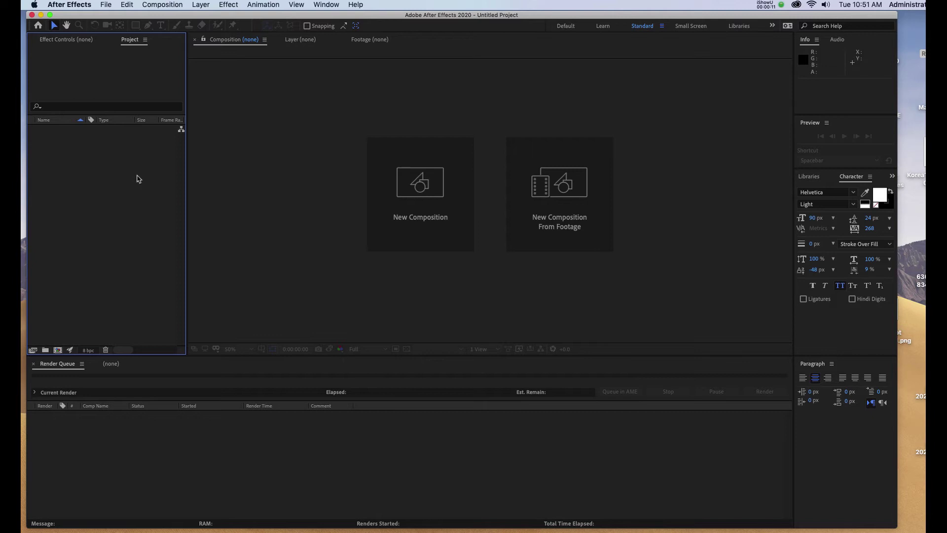
Step: Pick the first frame of the Desktop squareearth folder to import as a TIFF sequence composition
double_click(138, 179)
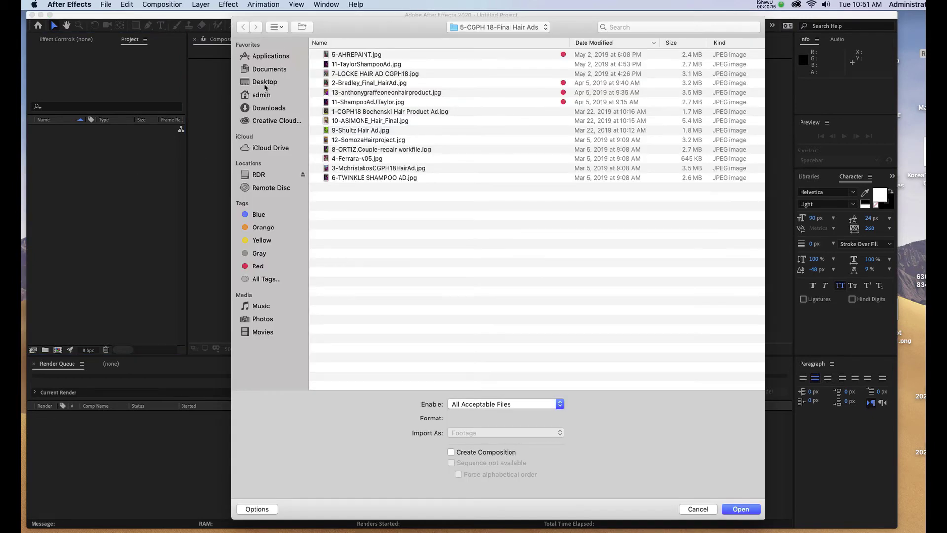
left_click(264, 83)
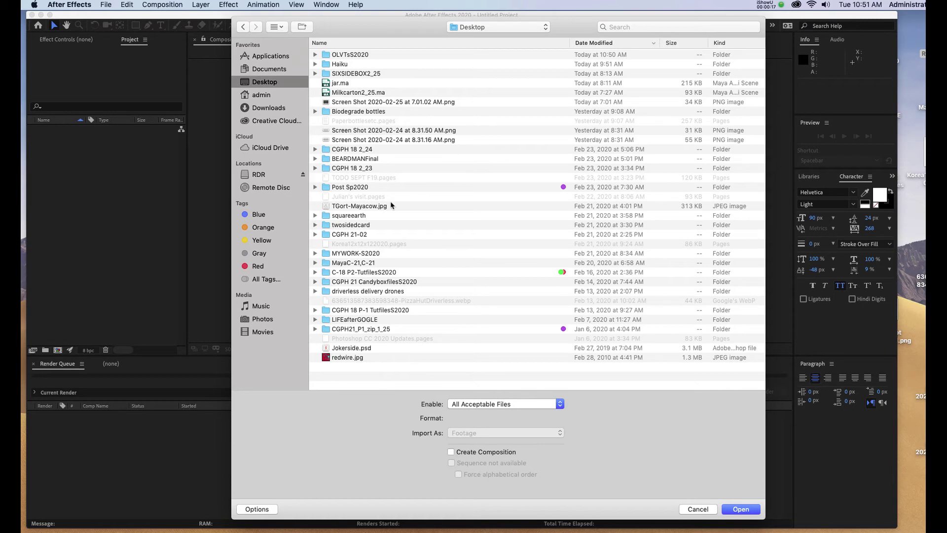
left_click(315, 216)
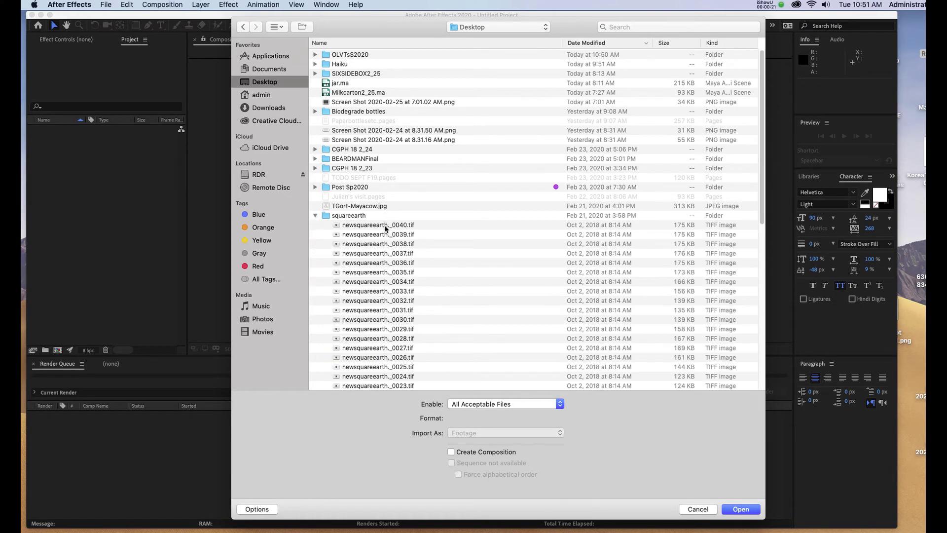
left_click(386, 226)
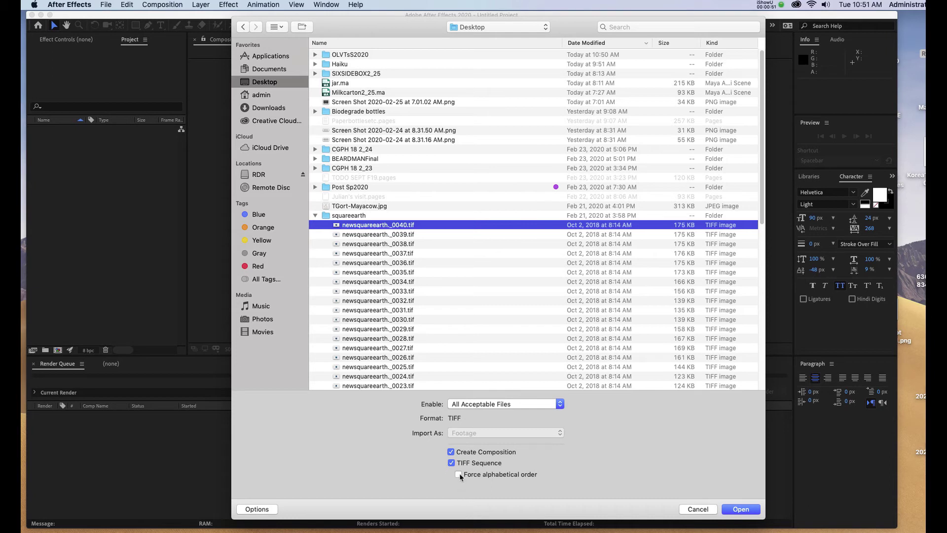
Step: Import the squareearth TIFF sequence, accept the alpha interpretation, and scrub through the rotating cube
left_click(747, 509)
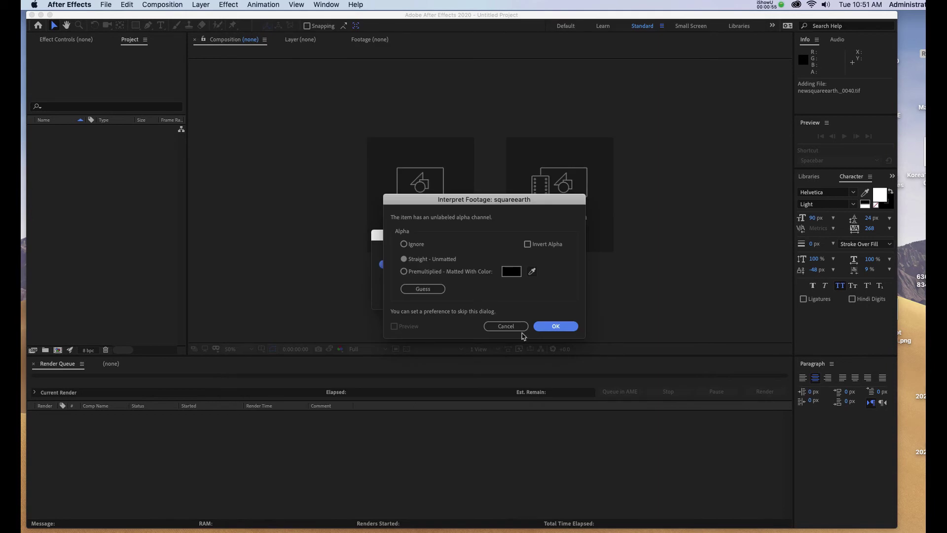
left_click_drag(444, 204, 439, 211)
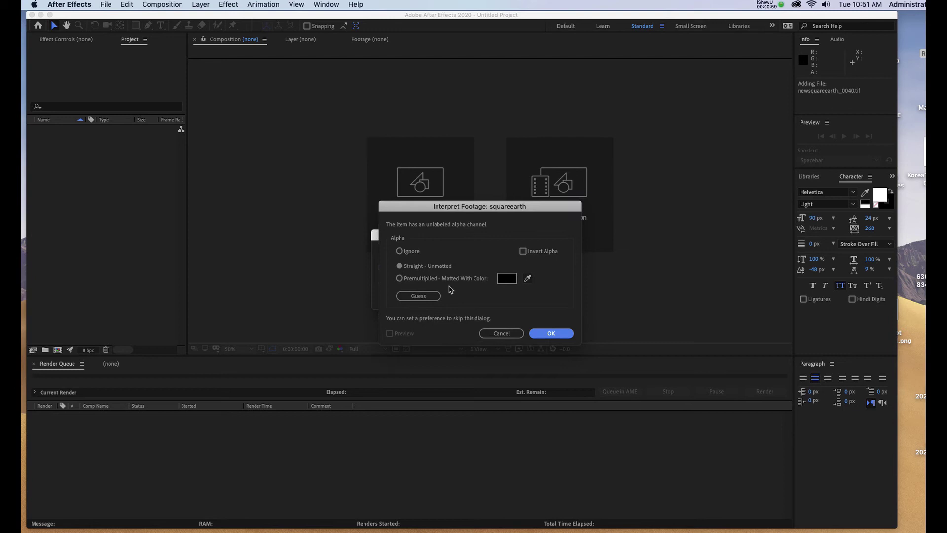
left_click(551, 333)
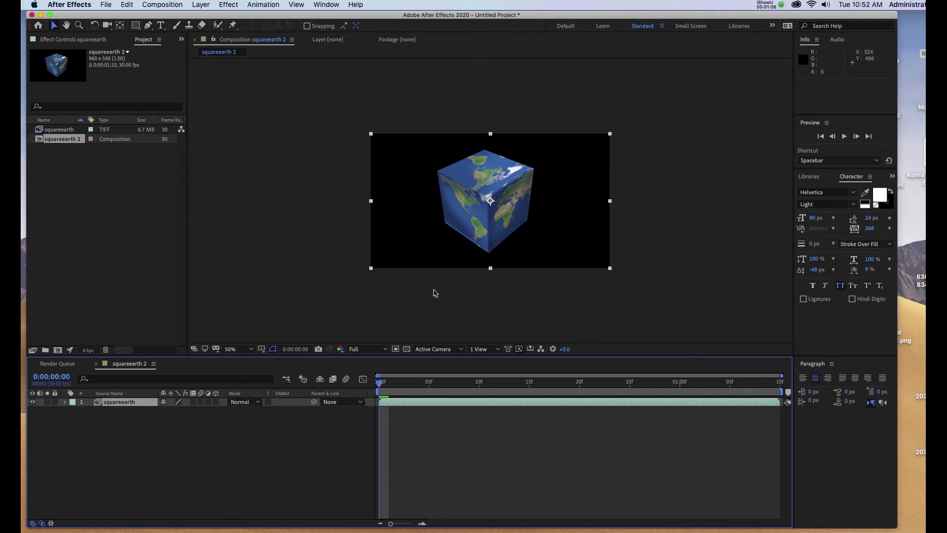
left_click_drag(383, 385, 664, 388)
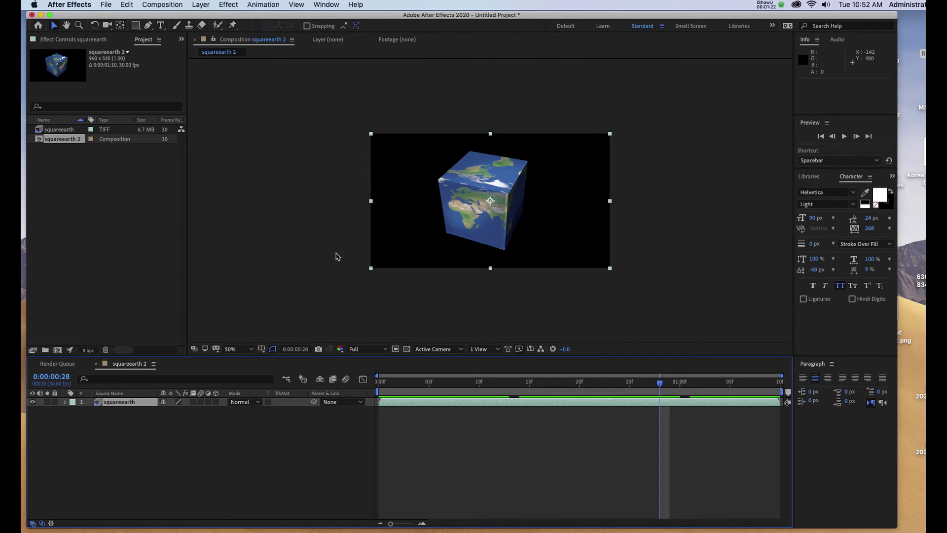
Step: Send the squareearth 2 composition to the Adobe Media Encoder queue via File > Export
left_click(348, 208)
left_click(127, 4)
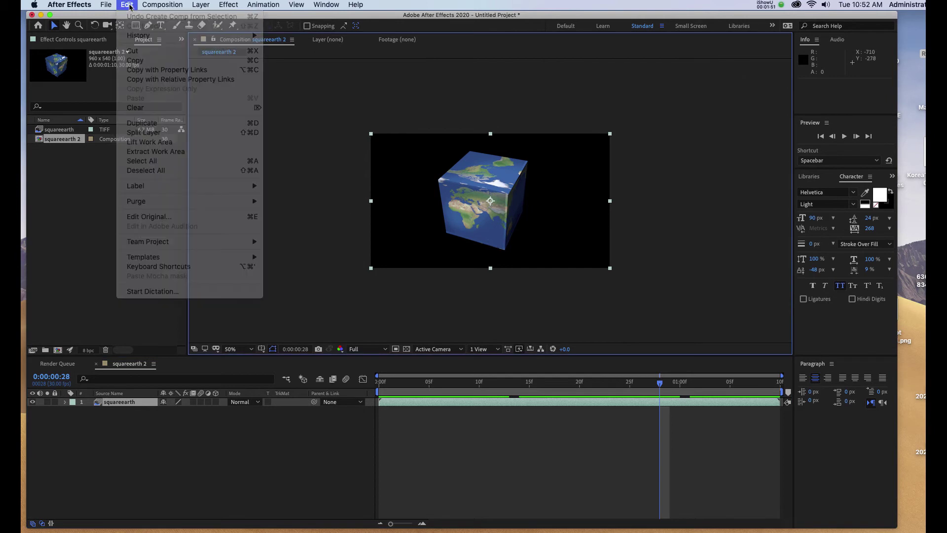
left_click(114, 10)
left_click(110, 6)
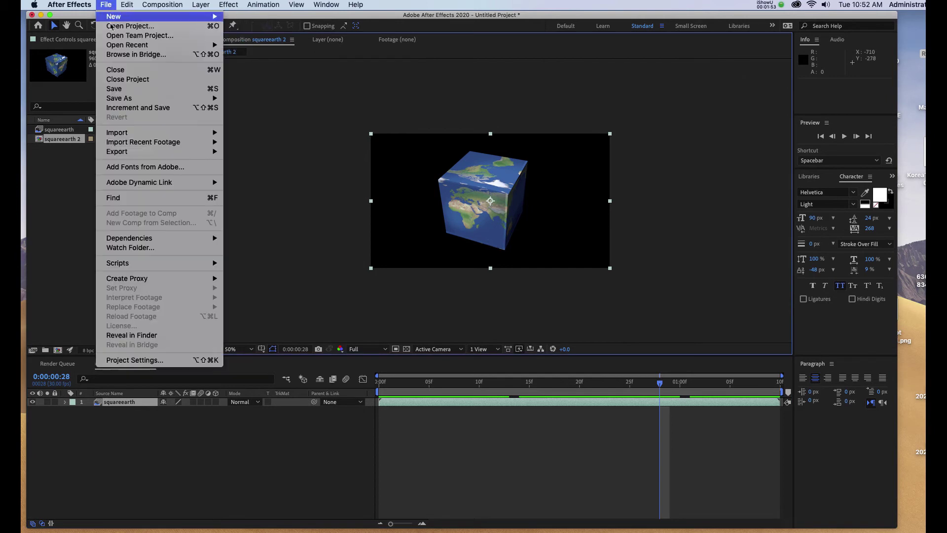
mouse_move(137, 156)
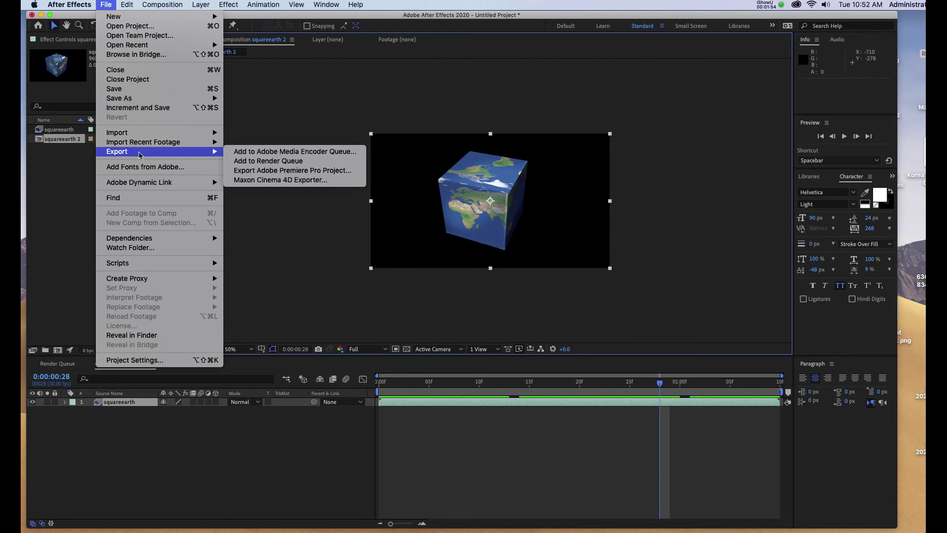
left_click(264, 156)
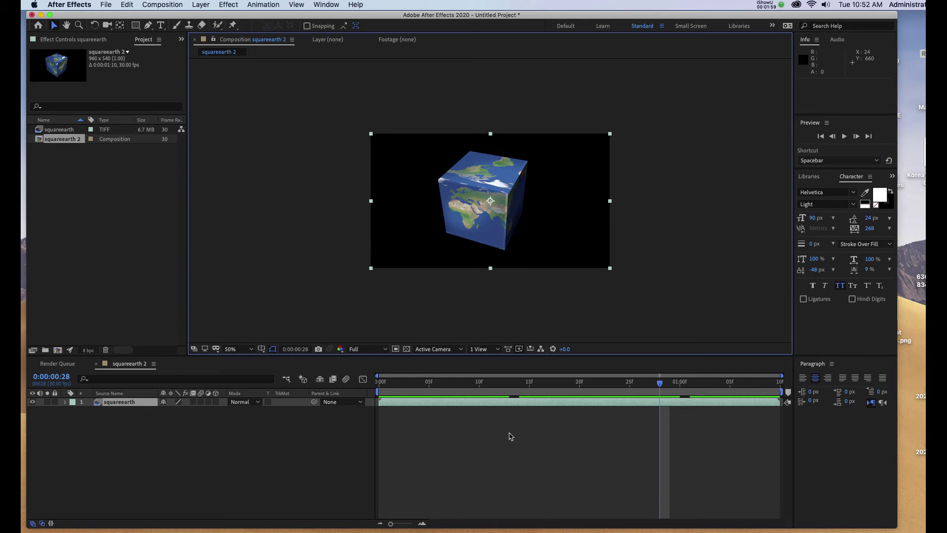
mouse_move(604, 519)
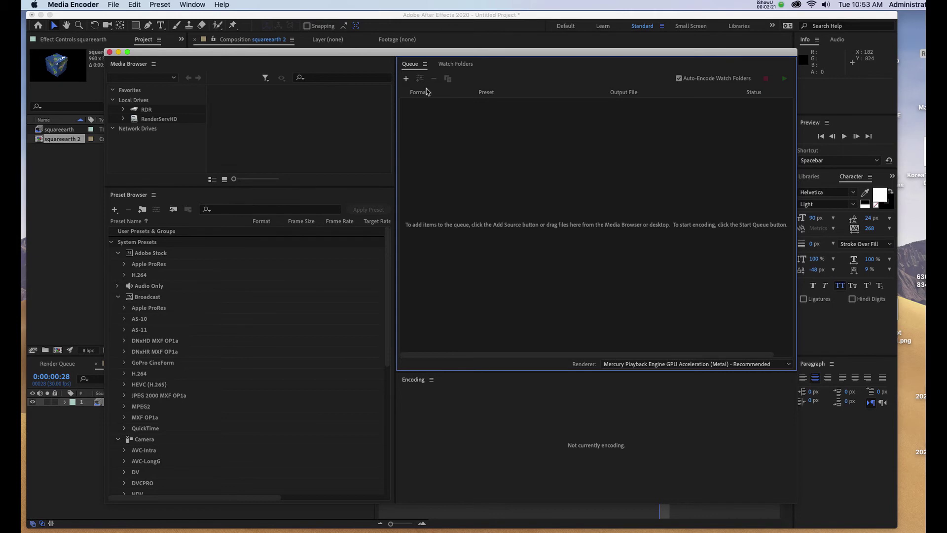
Step: Set the squareearth 2 queue item's output format to H.264
left_click_drag(480, 53, 473, 35)
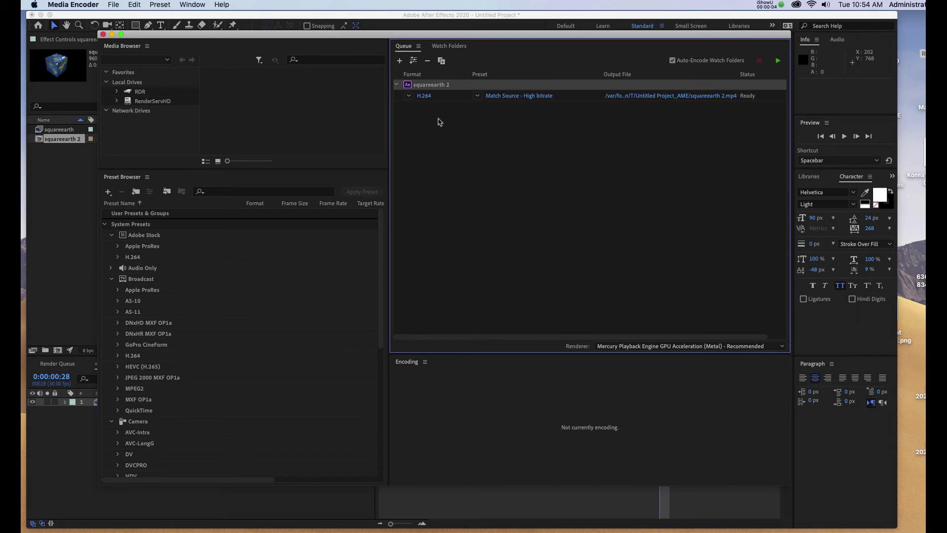
left_click(411, 99)
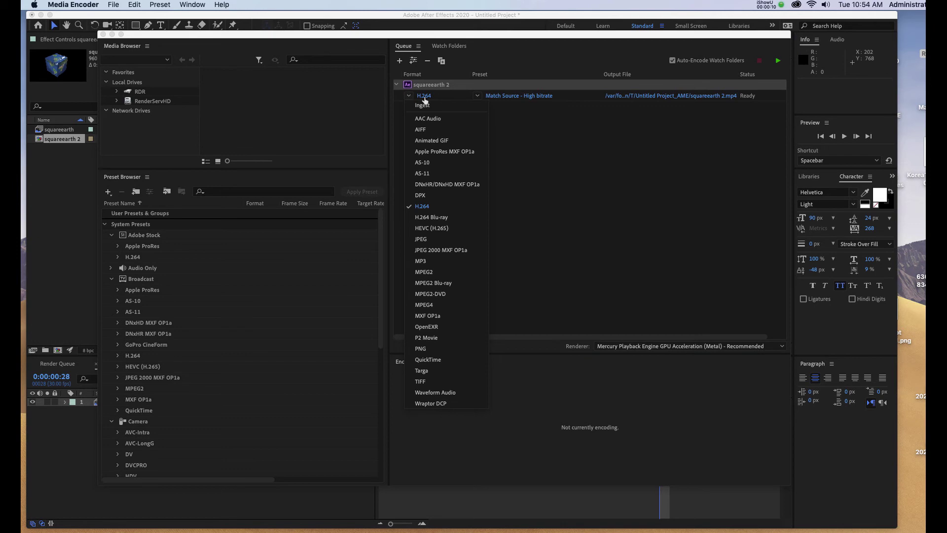
left_click(422, 99)
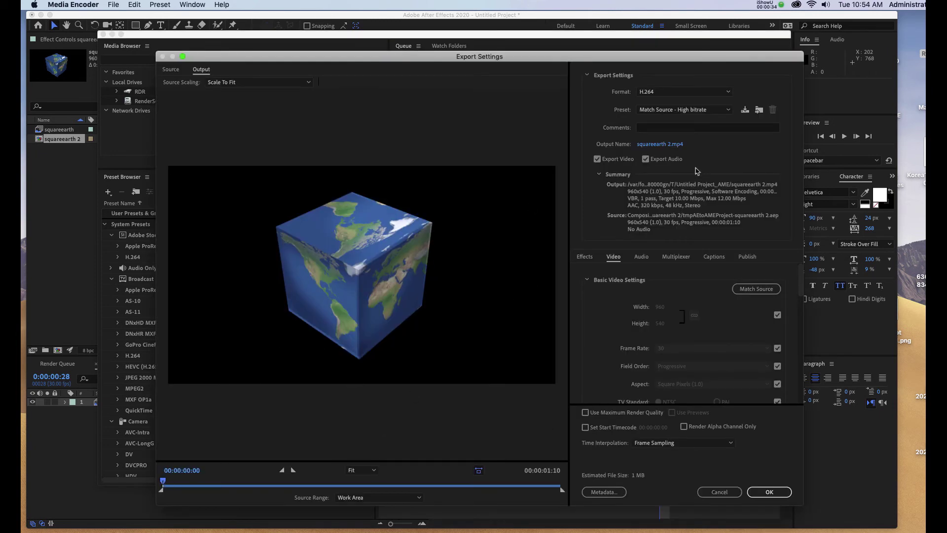
Step: Name the output file squareearth2_25 and save it to the Desktop
left_click(650, 145)
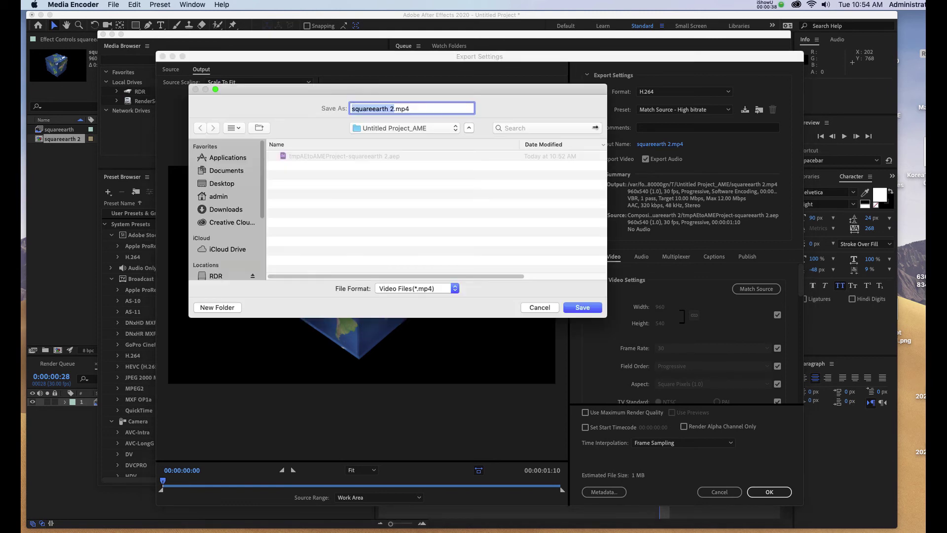
left_click(220, 183)
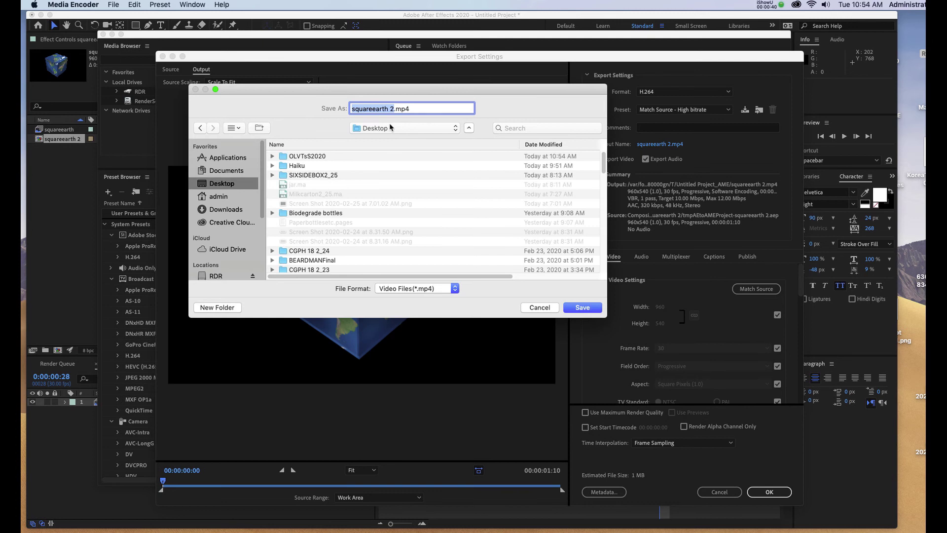
type("squareearth2_25")
key("Return")
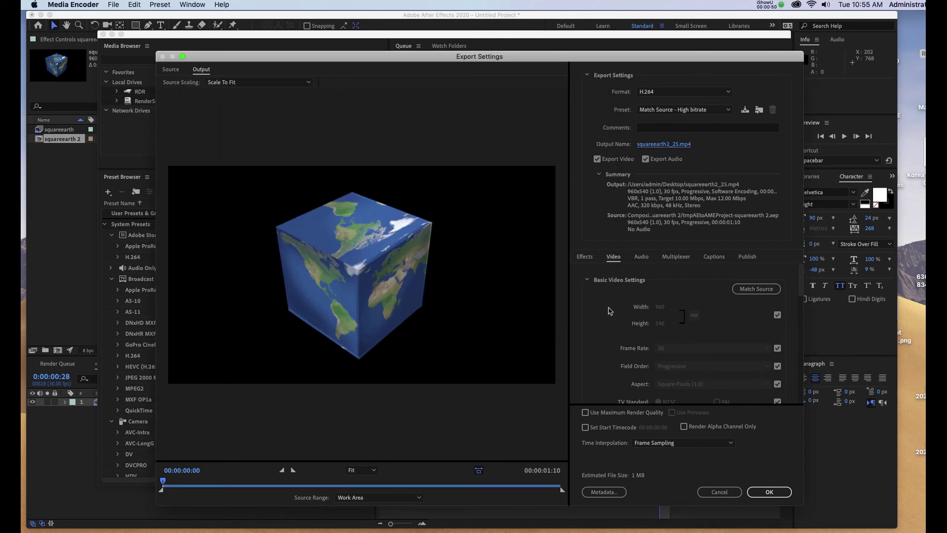
scroll(802, 286, "down", 1)
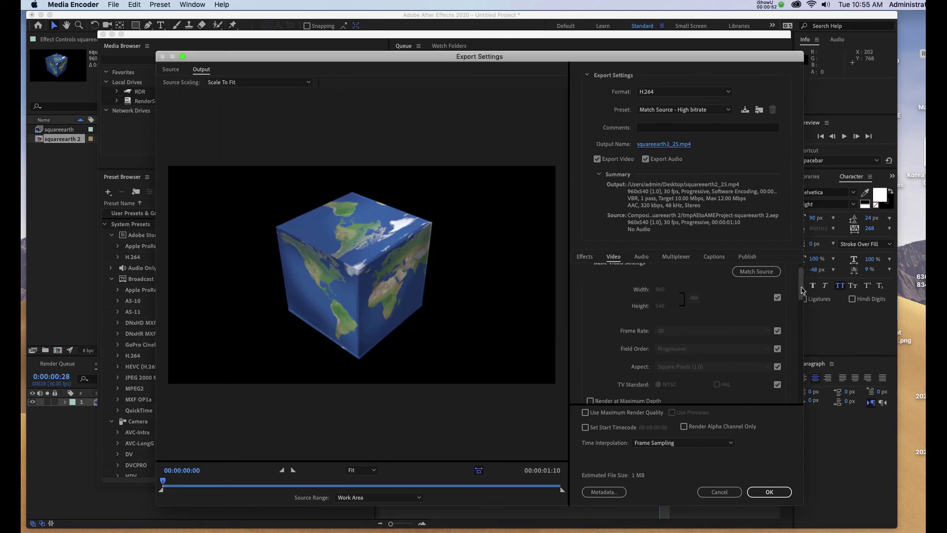
scroll(801, 286, "up", 1)
left_click_drag(802, 286, 802, 286)
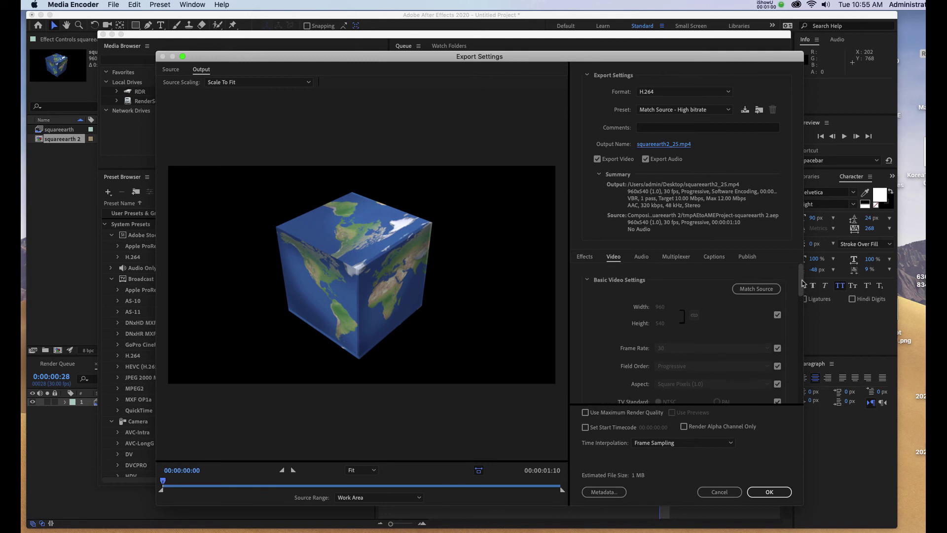
Step: Disable audio export and set the frame rate to 10 fps instead of matching source
left_click(648, 164)
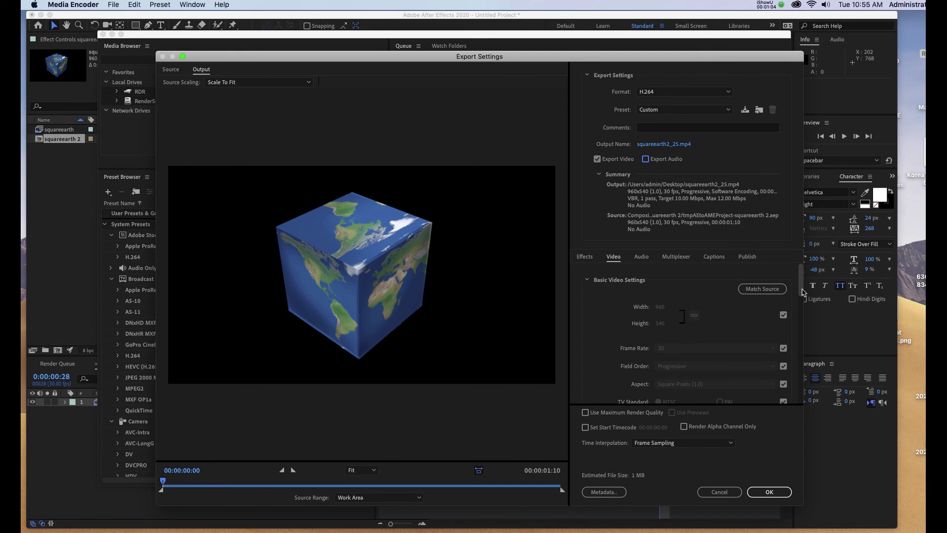
scroll(798, 314, "down", 2)
left_click(784, 313)
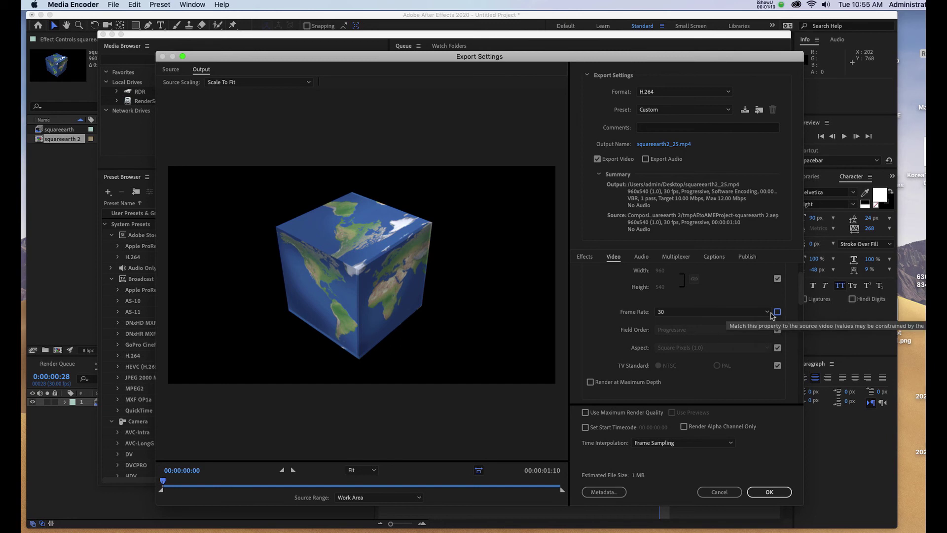
left_click(755, 311)
left_click(746, 323)
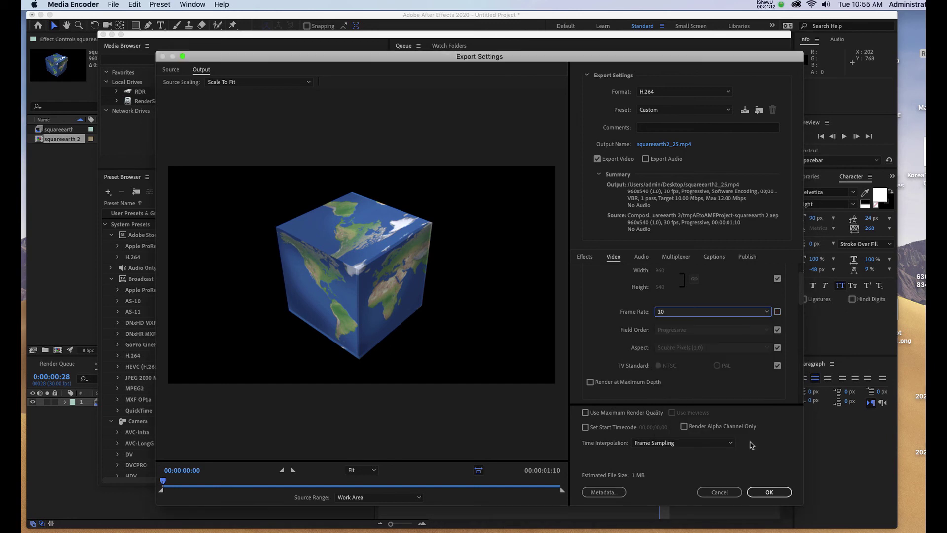
Step: Apply the export settings and encode the H.264 job to squareearth2_25.mp4
left_click(761, 500)
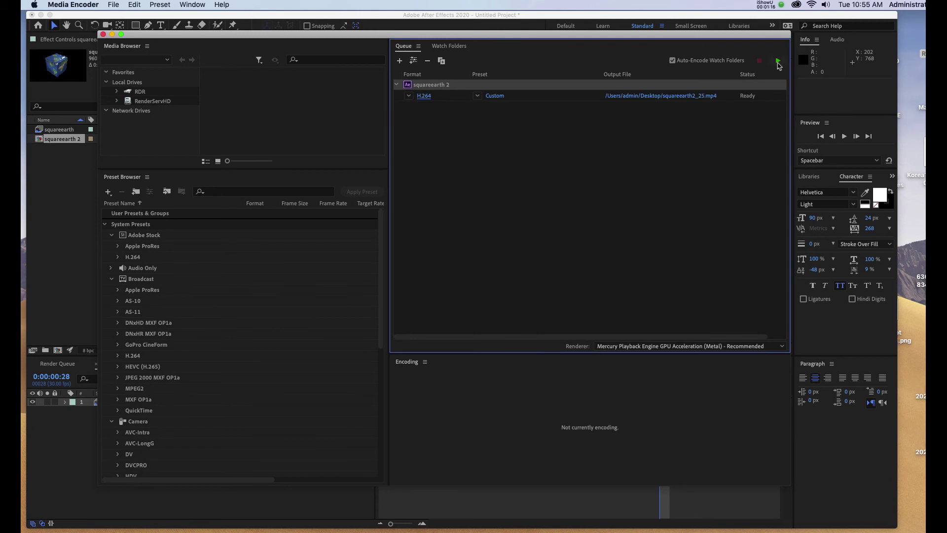
left_click(778, 63)
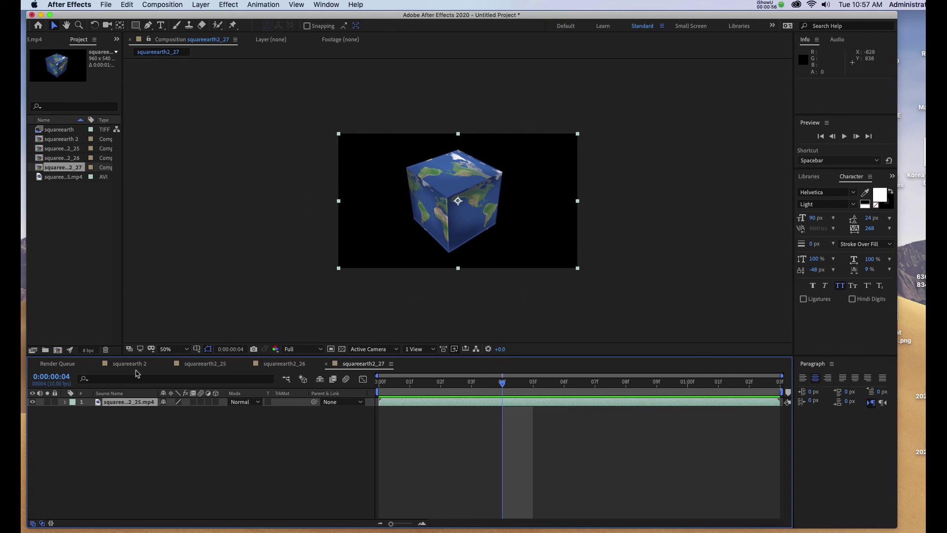
Step: Add the squareearth2_26 composition to the Render Queue
left_click(271, 366)
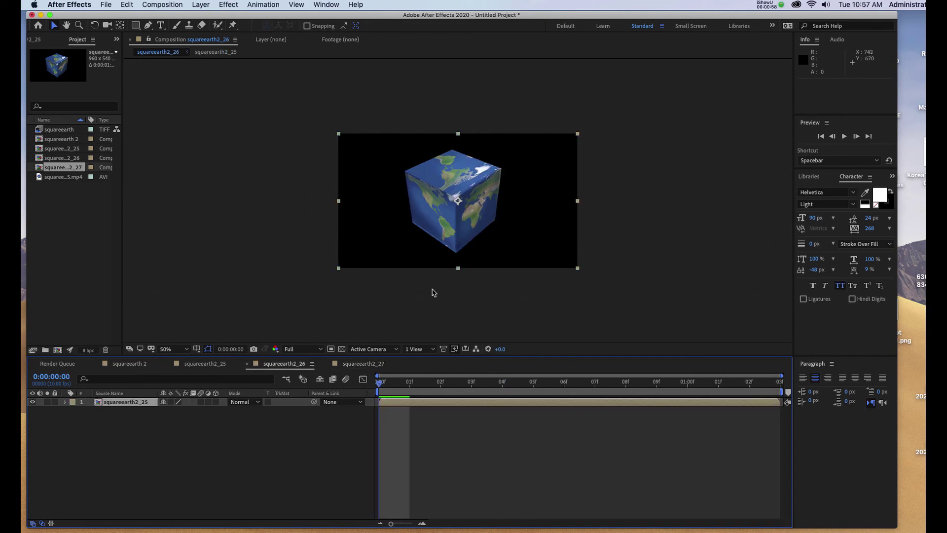
left_click(163, 5)
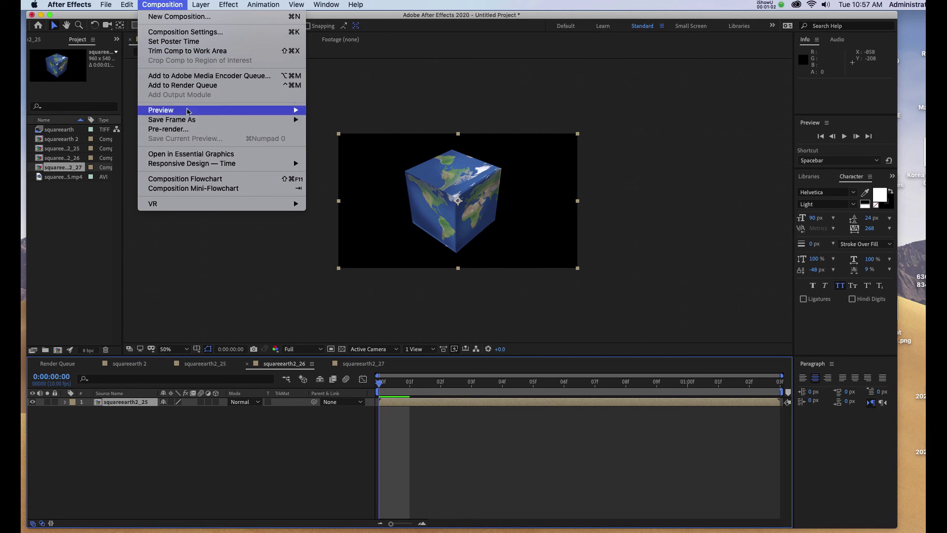
left_click(188, 88)
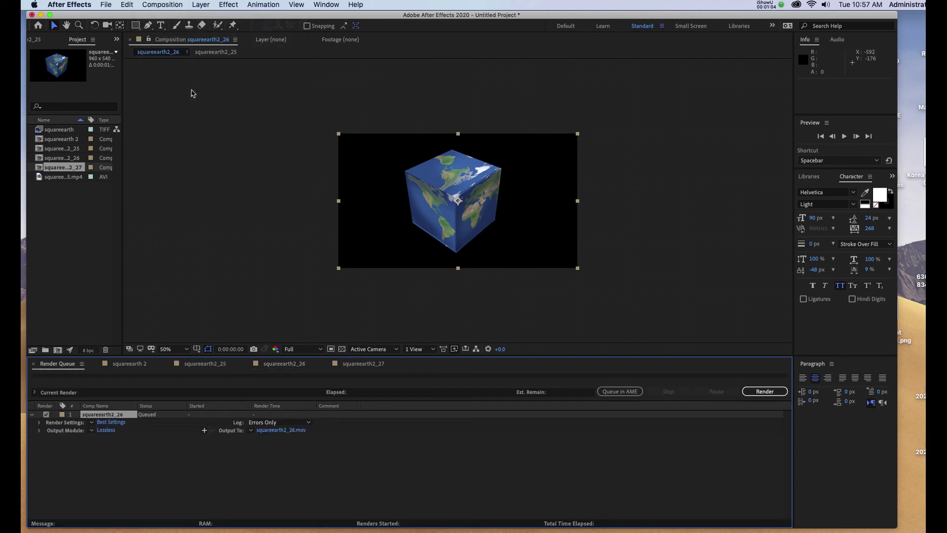
Step: Rename the render output file to squareearthMove.mov
left_click(280, 430)
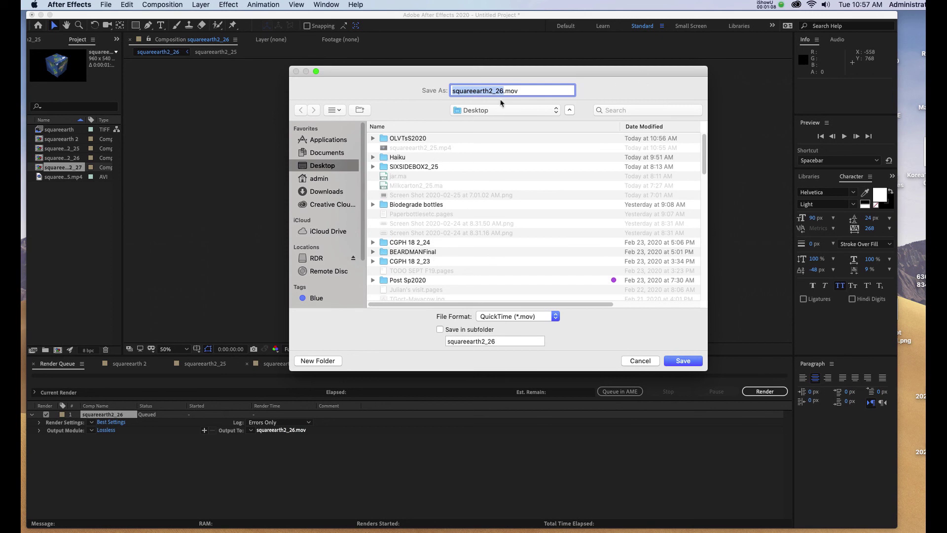
mouse_move(484, 91)
left_mouse_down()
mouse_move(504, 92)
mouse_move(495, 91)
left_mouse_up()
type("Move")
key("Return")
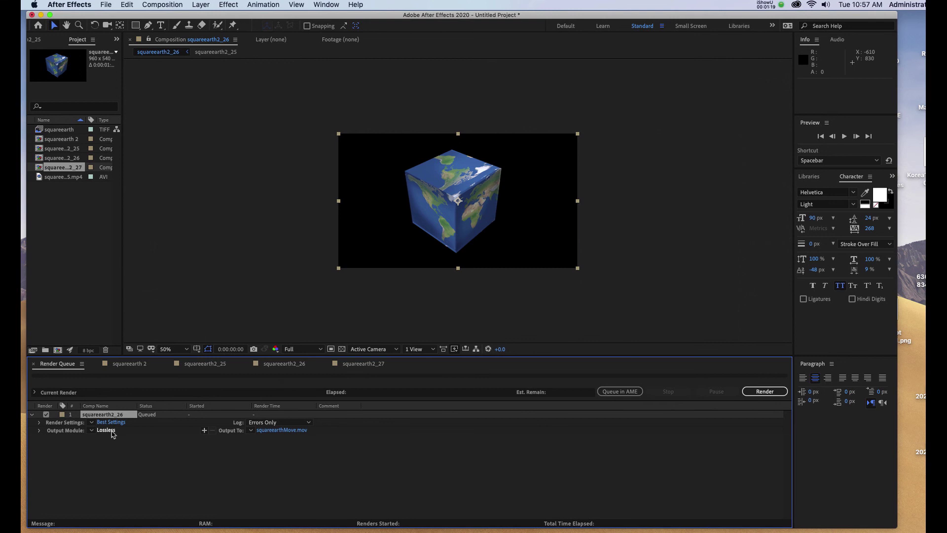
Step: Confirm the QuickTime output module options and render squareearth2_26 to squareearthMove.mov
left_click(113, 432)
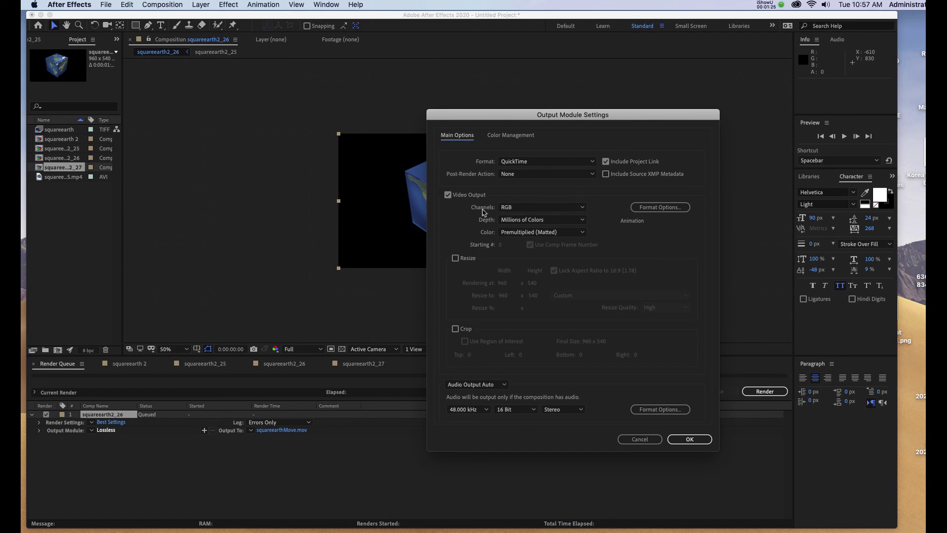
left_click(657, 209)
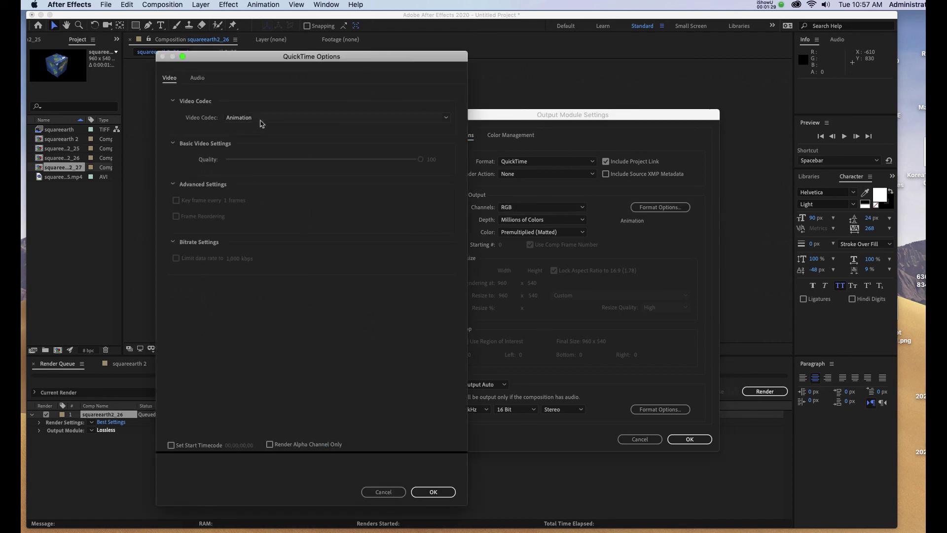
left_click_drag(357, 63, 385, 48)
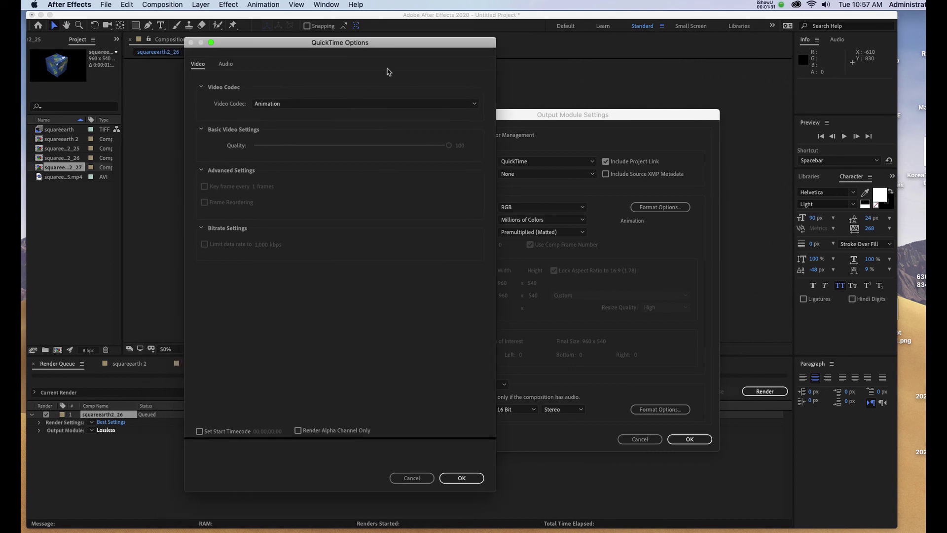
left_click(462, 477)
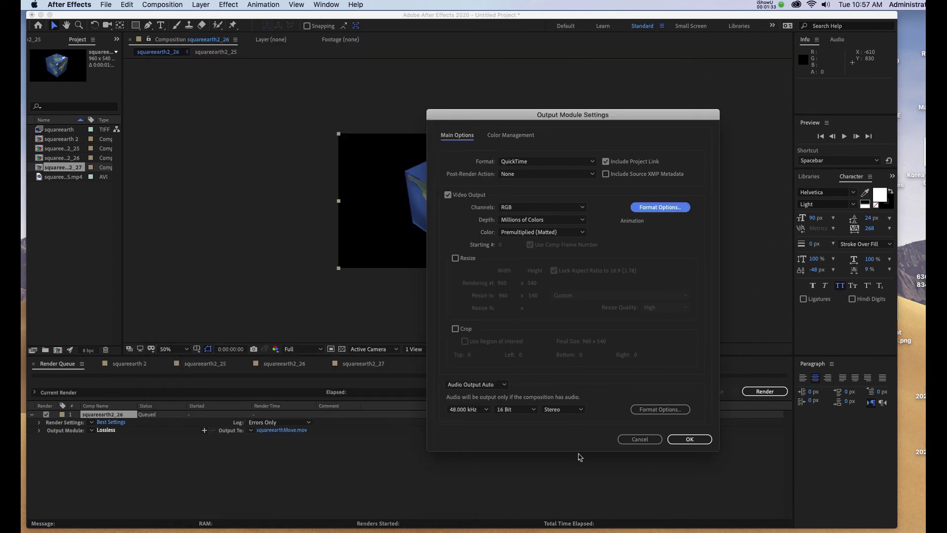
left_click(690, 439)
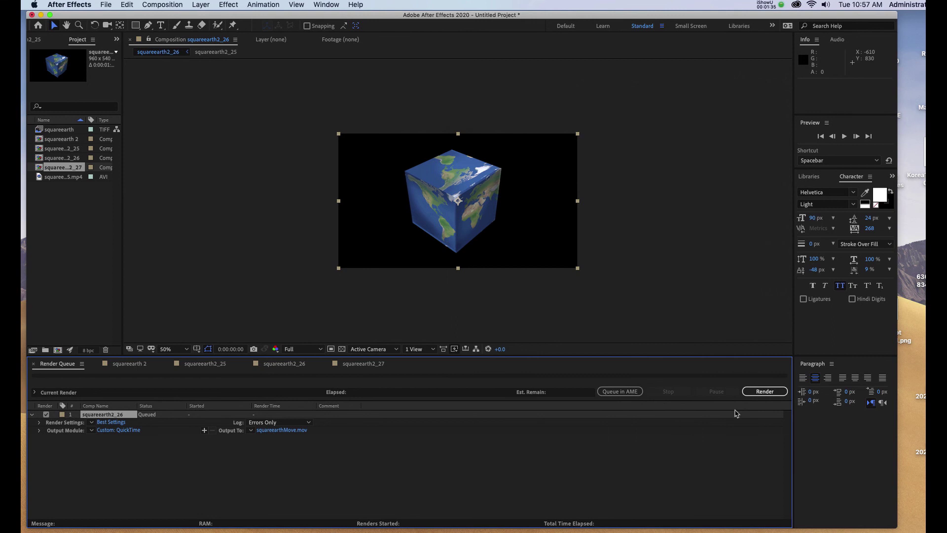
left_click(757, 392)
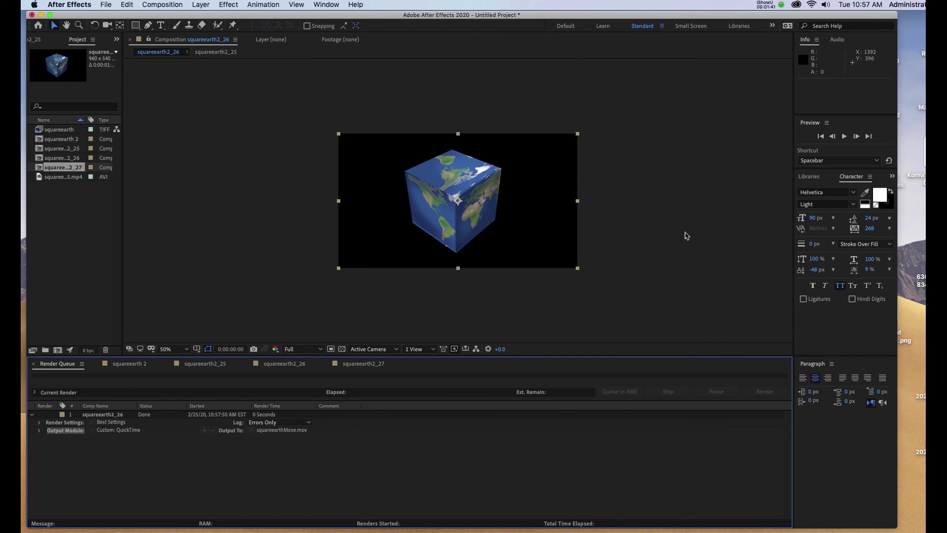
Step: Hide After Effects and relaunch Adobe Media Encoder from the Dock
key("super+h")
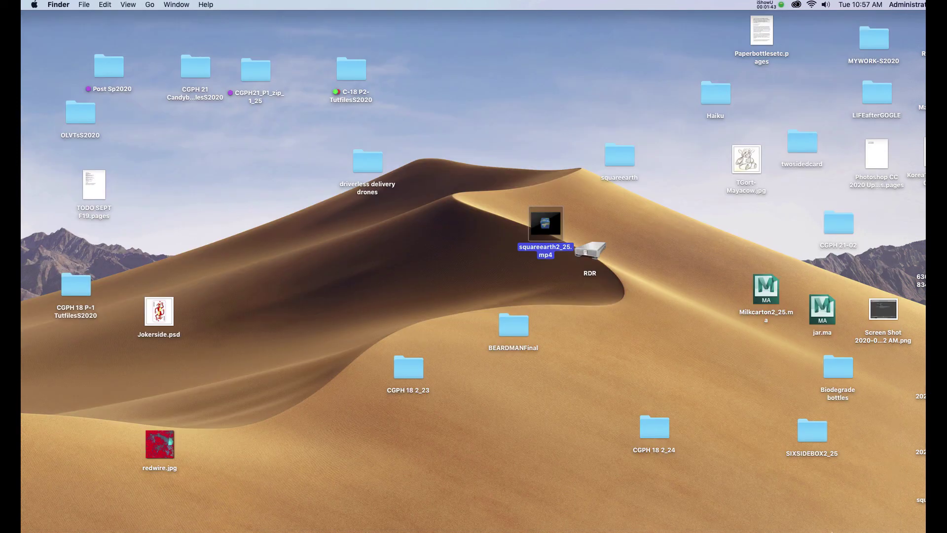
mouse_move(824, 524)
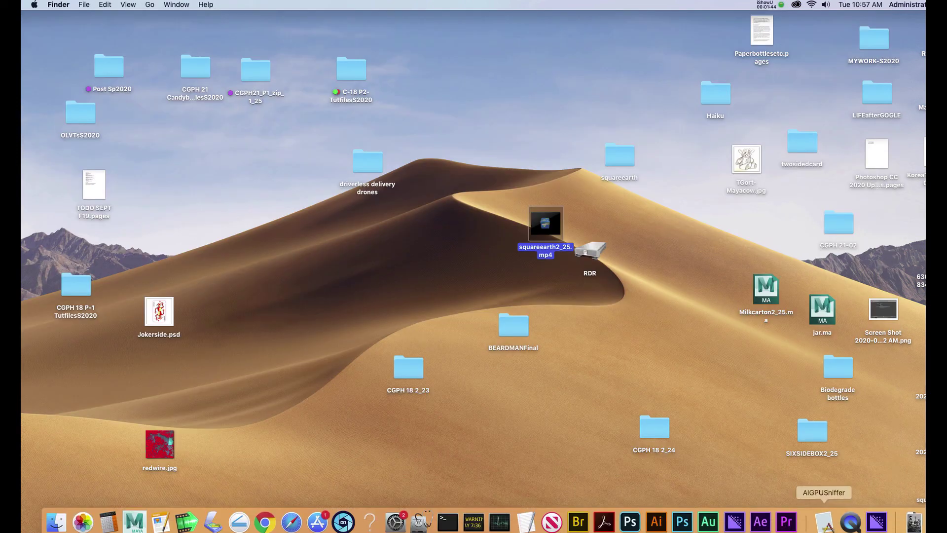
left_click(878, 525)
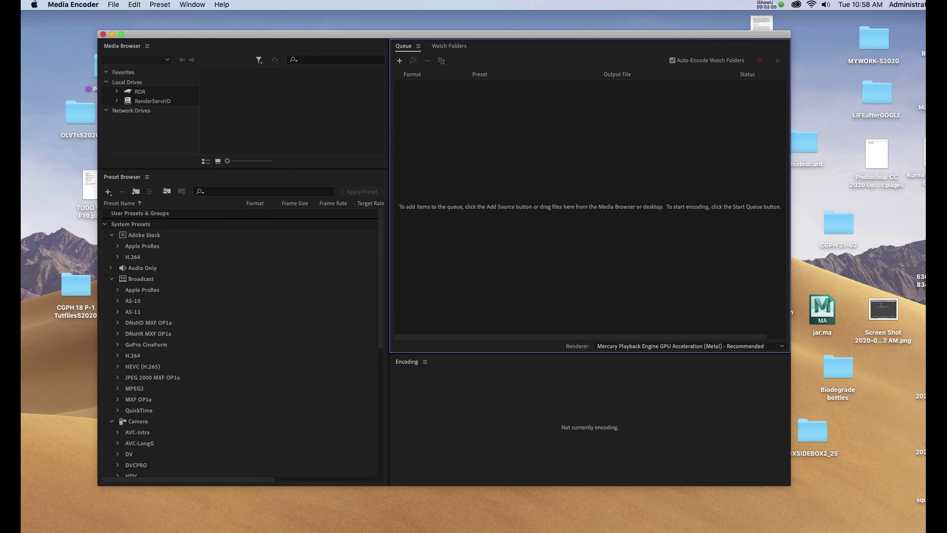
Step: Queue squareearthMove.mov from the Desktop and open its H.264 export settings
left_click_drag(921, 498, 637, 192)
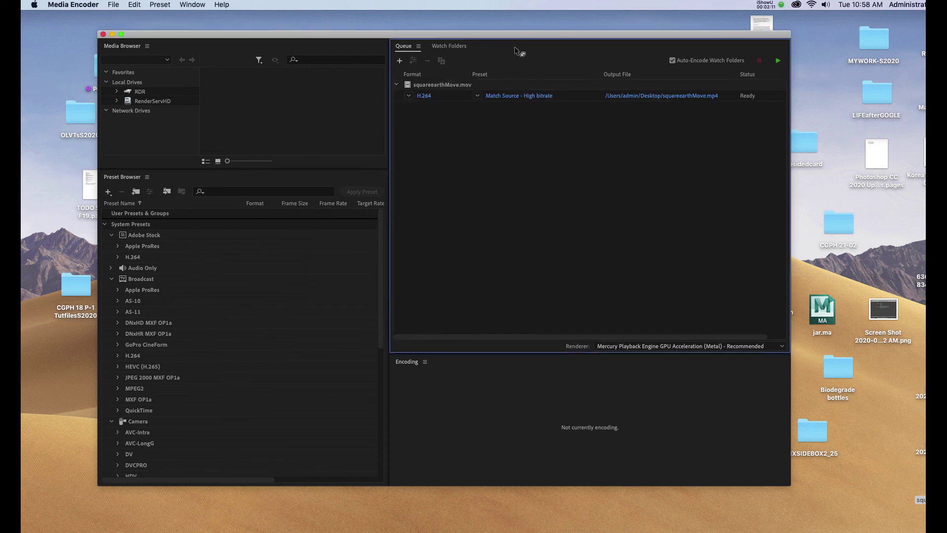
left_click_drag(507, 37, 480, 36)
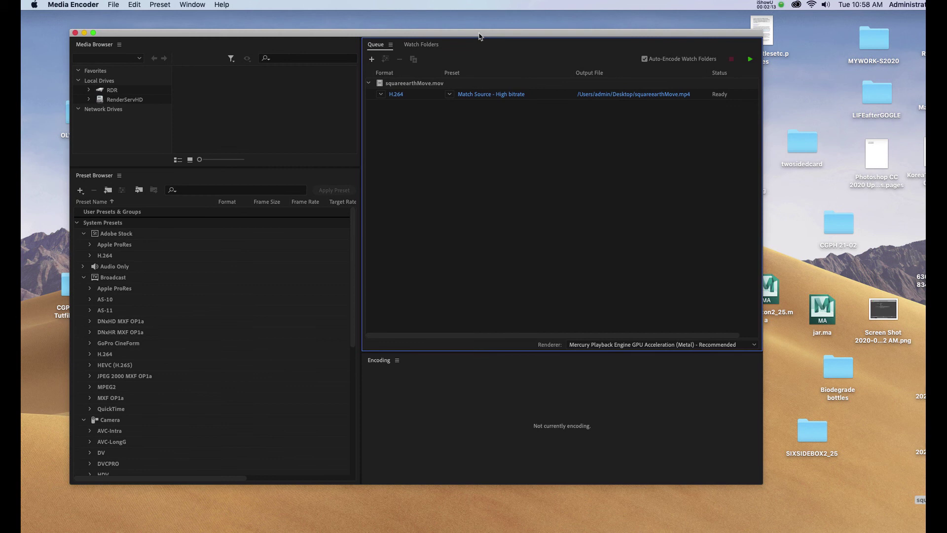
left_click(396, 94)
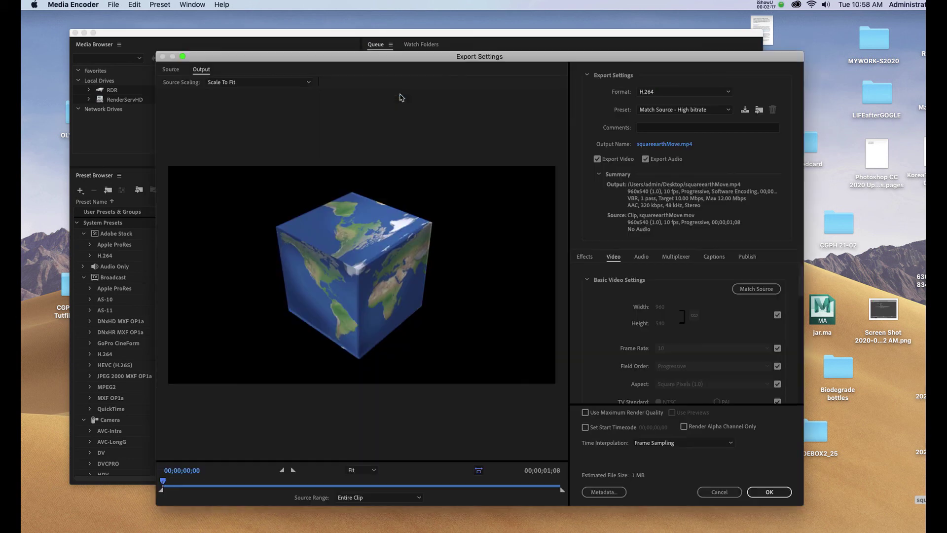
Step: Rename the export output file to Alternate.mp4
left_click(664, 145)
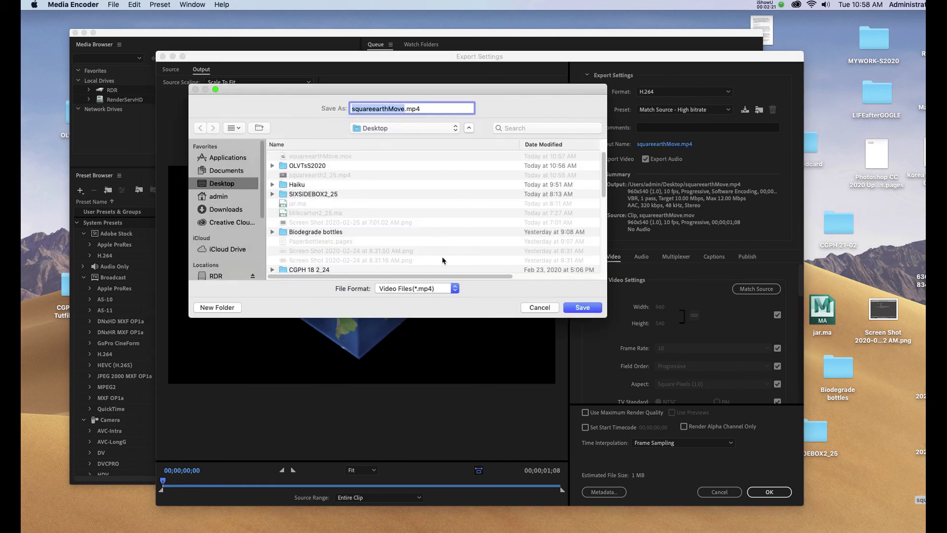
type("Alternate")
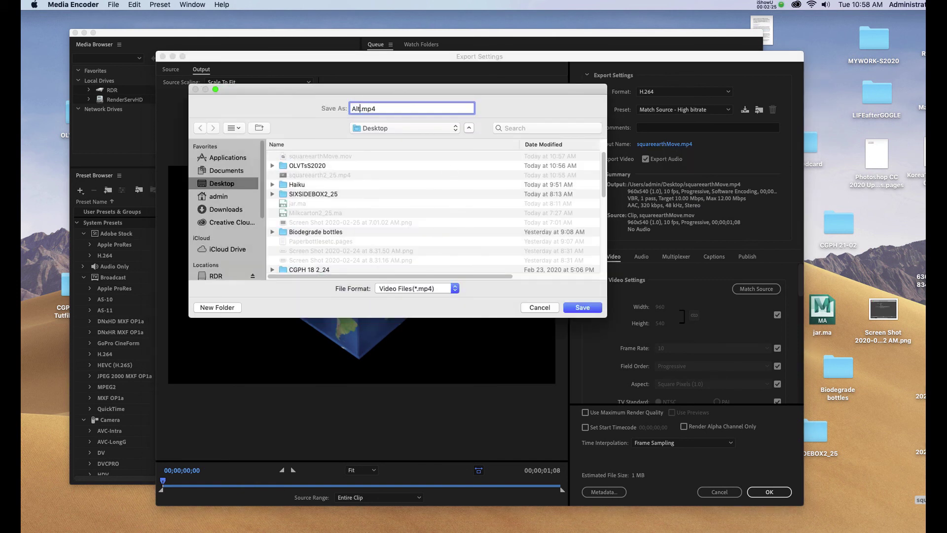
key("Return")
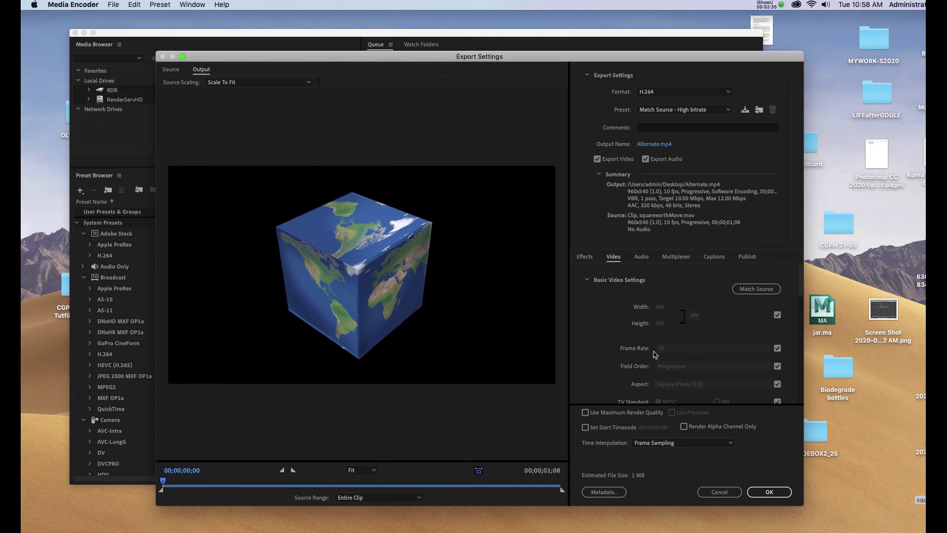
Step: Accept the export settings and start the queue to encode Alternate.mp4 on the Desktop
left_click_drag(563, 56, 549, 42)
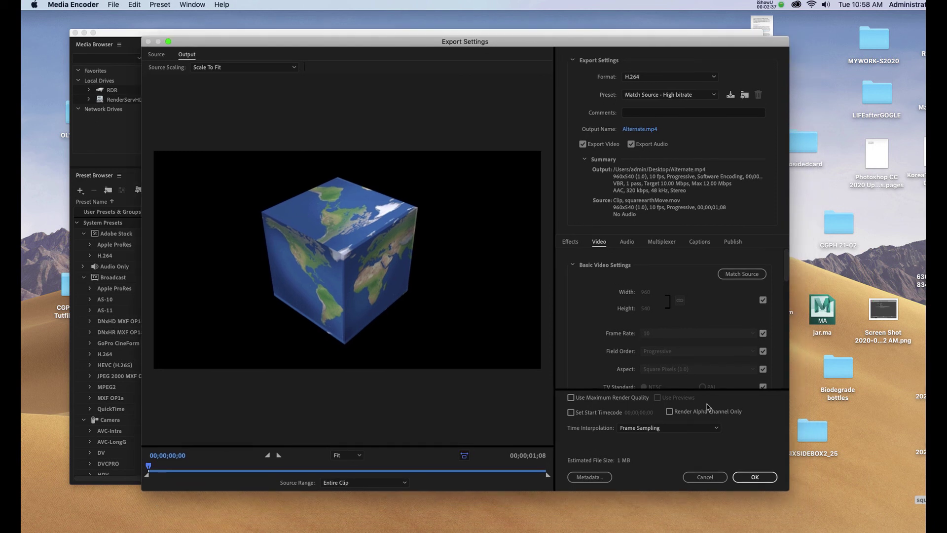
left_click(747, 478)
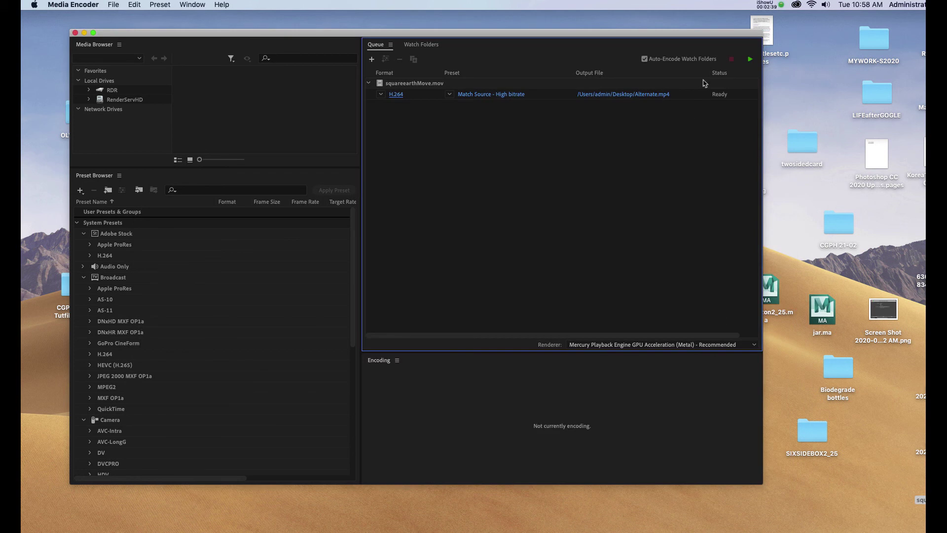
left_click(751, 60)
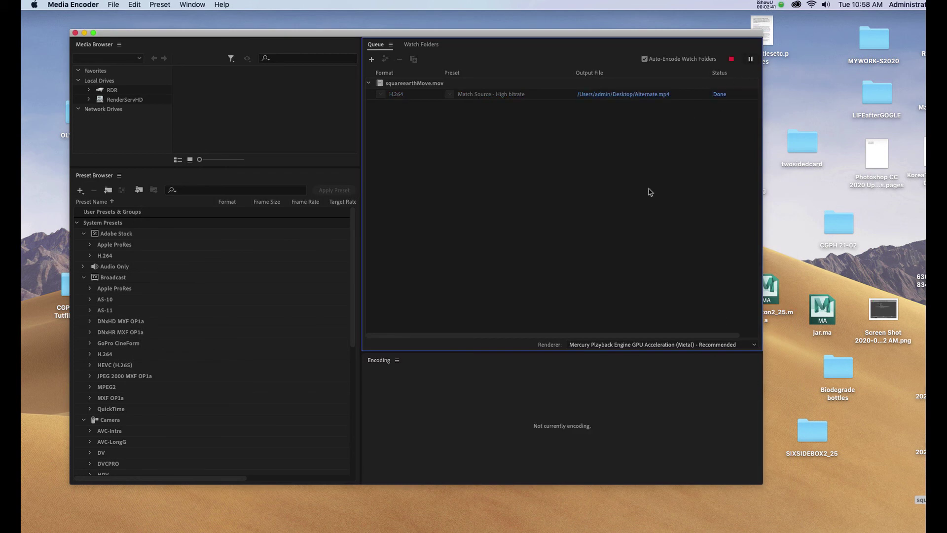